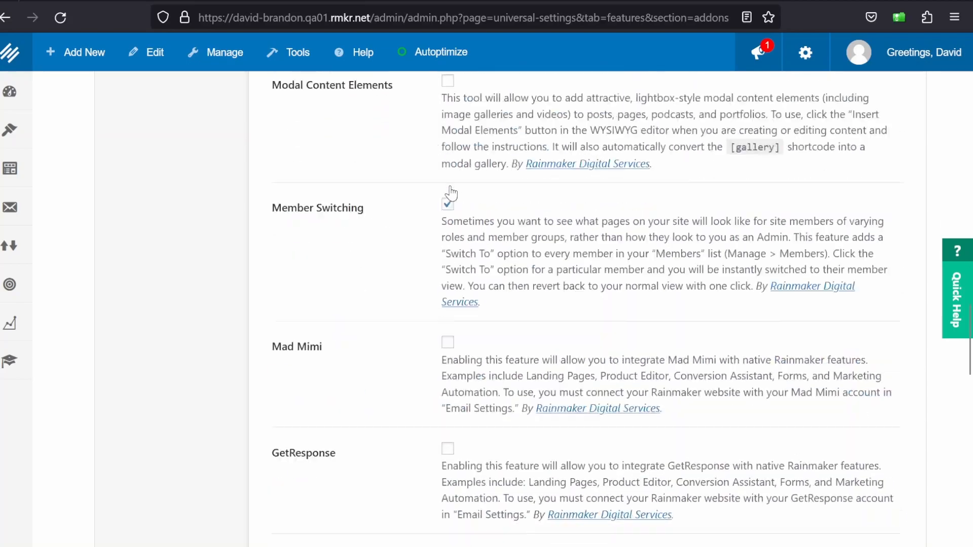
Go through the Add-Ons list past Fullwidth Page Templates and save the add-on settings.
{"action": "scroll", "coordinate": [450, 186], "scroll_direction": "down", "scroll_amount": 1}
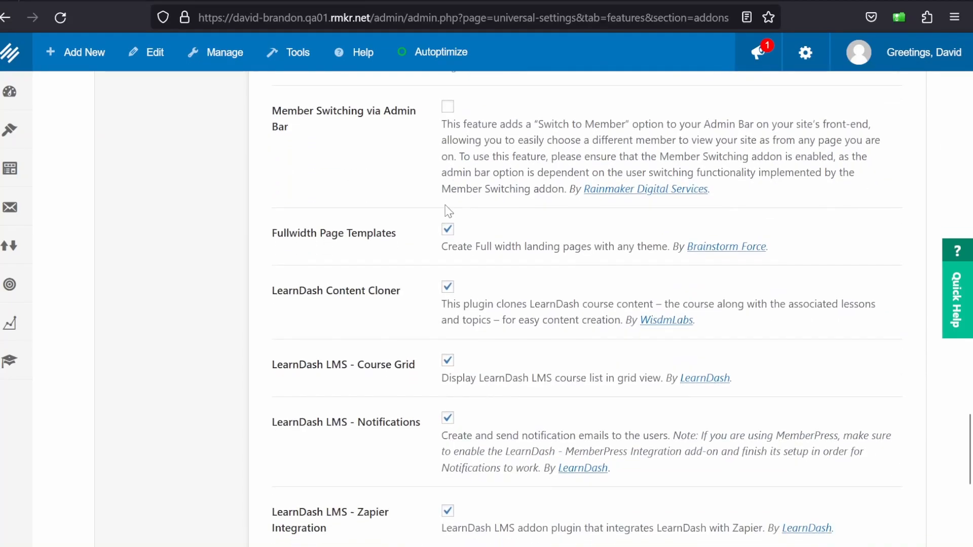
{"action": "scroll", "coordinate": [446, 236], "scroll_direction": "down", "scroll_amount": 7}
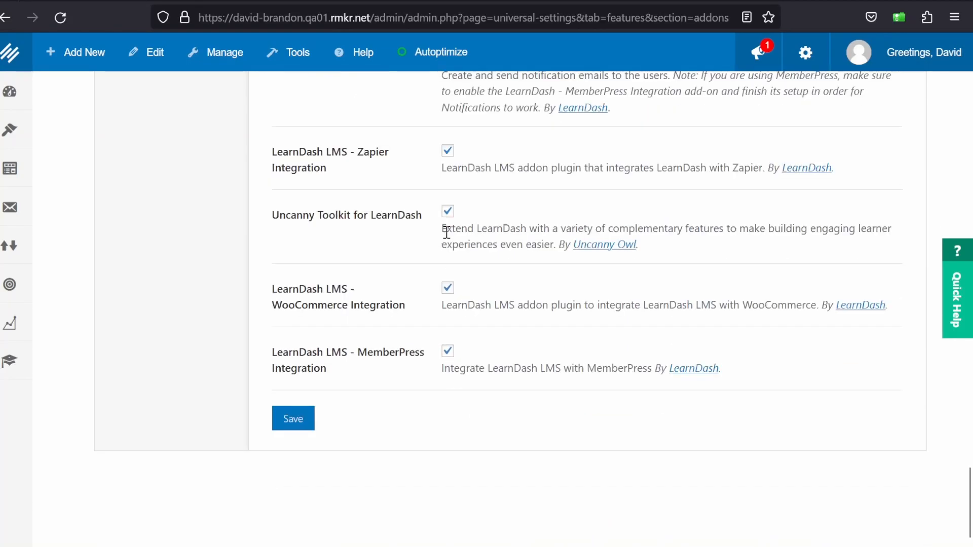
{"action": "left_click", "coordinate": [292, 424]}
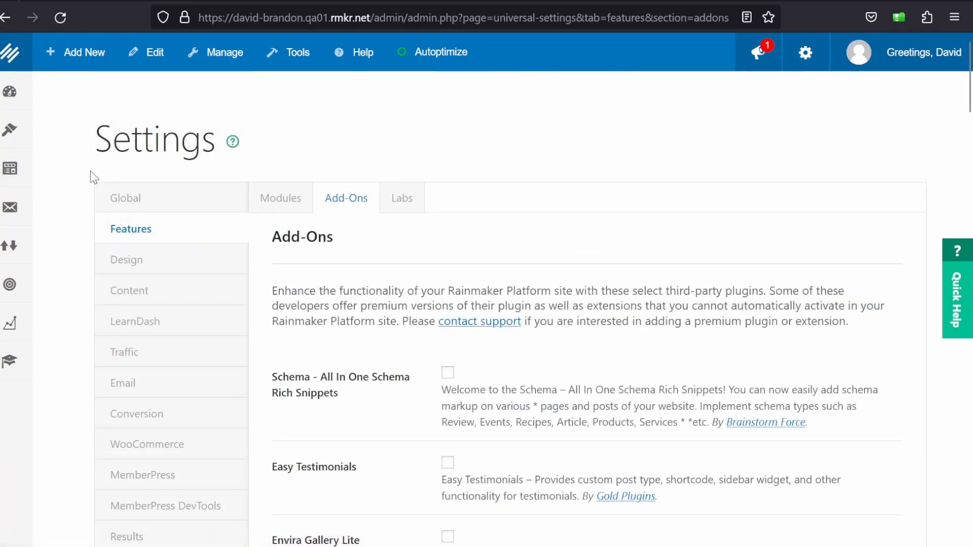
Create a new page from the site's content types.
{"action": "left_click", "coordinate": [11, 170]}
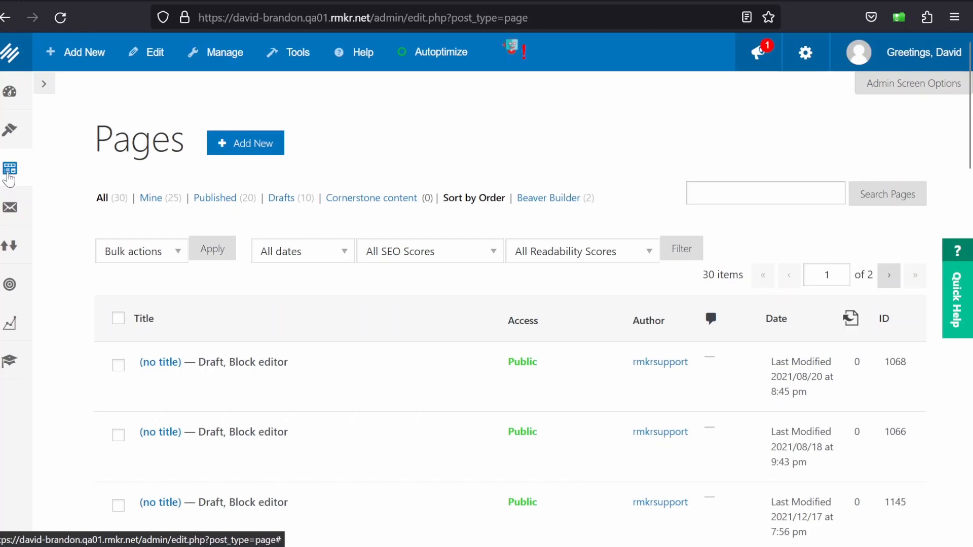
{"action": "left_click", "coordinate": [11, 173]}
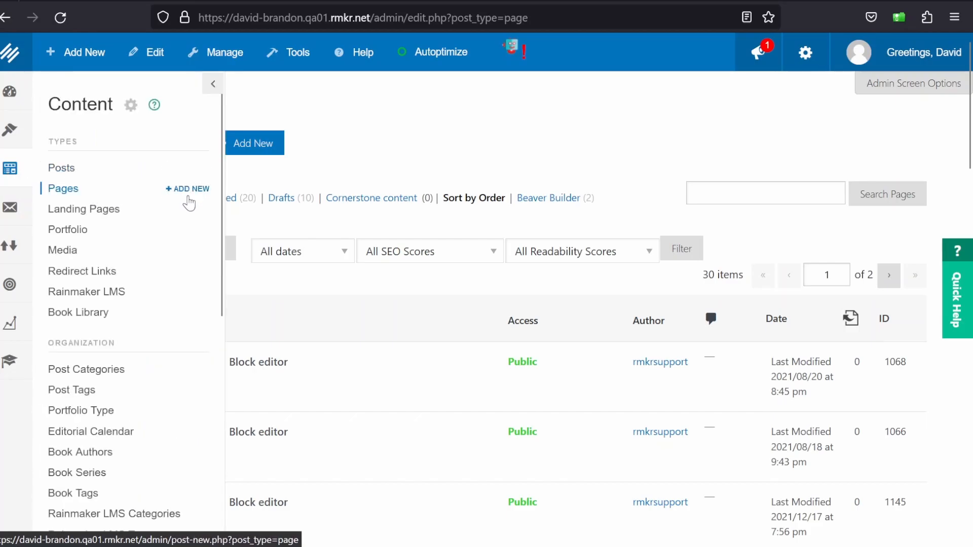
{"action": "left_click", "coordinate": [191, 189]}
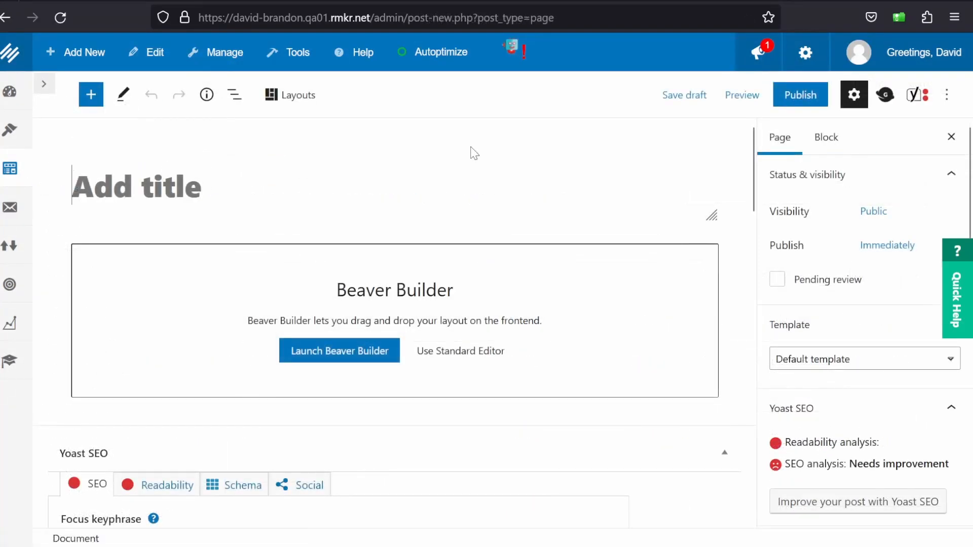
Examine the new page's status and template settings and its Yoast SEO fields.
{"action": "scroll", "coordinate": [813, 288], "scroll_direction": "down", "scroll_amount": 2}
{"action": "scroll", "coordinate": [813, 287], "scroll_direction": "up", "scroll_amount": 2}
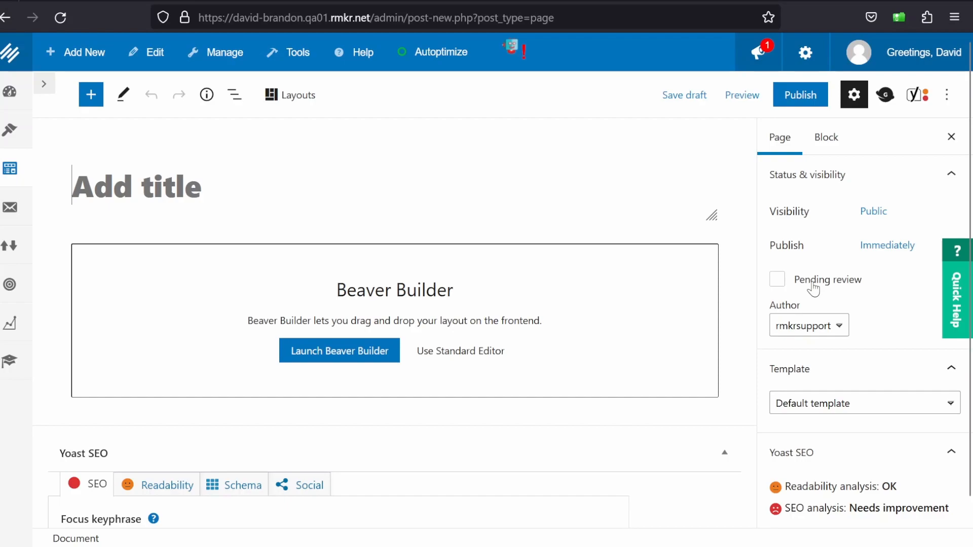
{"action": "scroll", "coordinate": [814, 284], "scroll_direction": "down", "scroll_amount": 3}
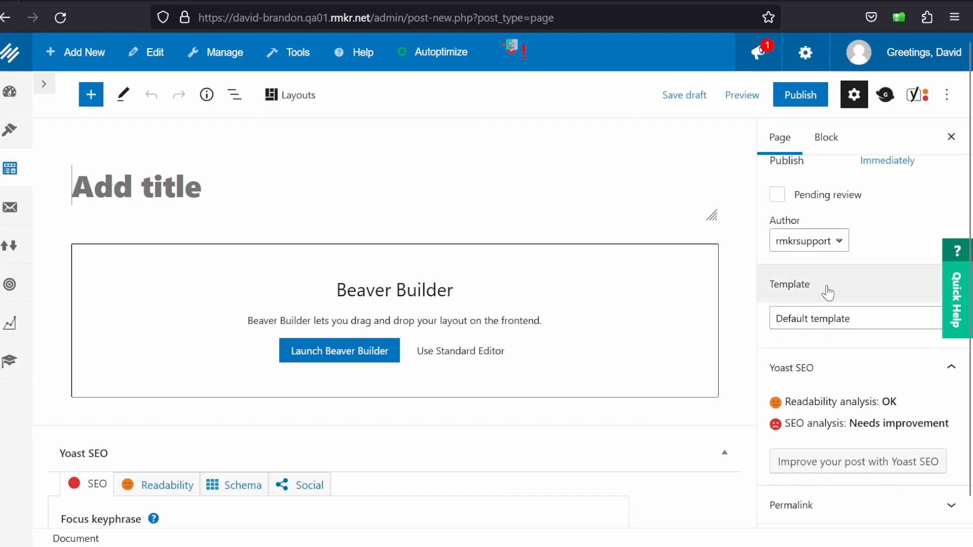
{"action": "left_click", "coordinate": [819, 321]}
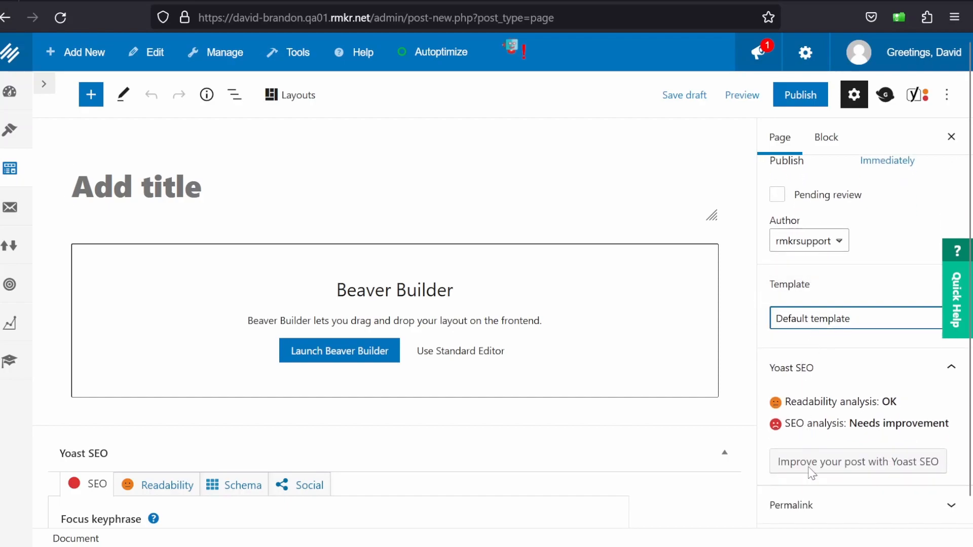
{"action": "left_click", "coordinate": [735, 284]}
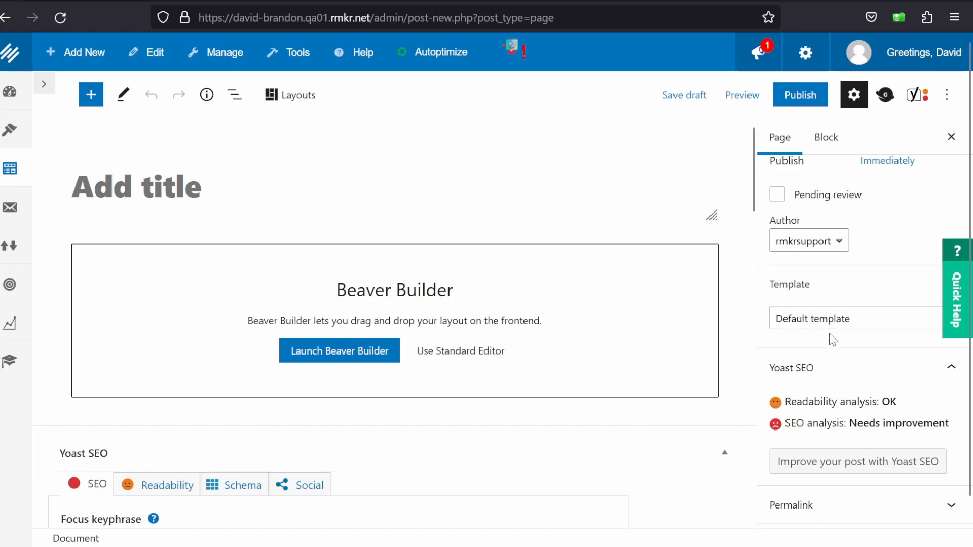
{"action": "scroll", "coordinate": [832, 326], "scroll_direction": "up", "scroll_amount": 3}
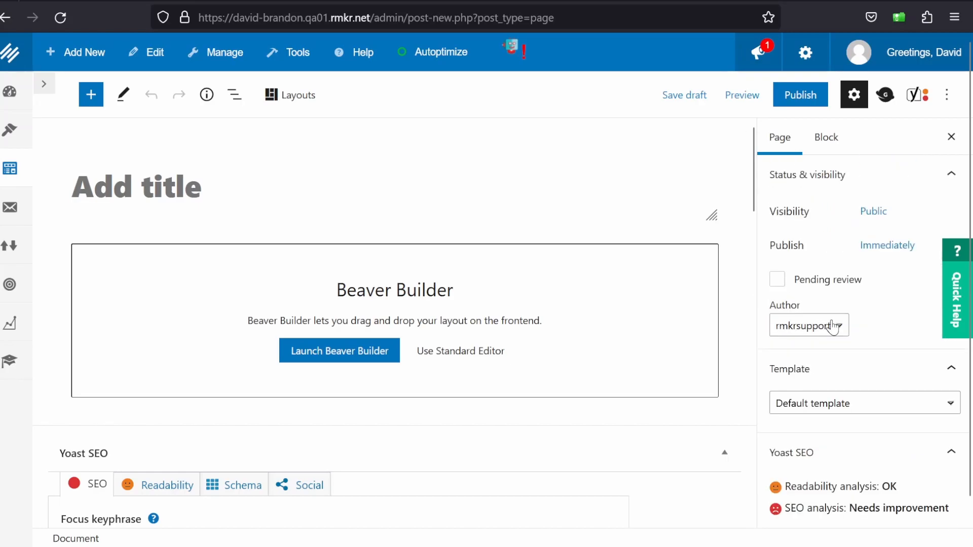
{"action": "scroll", "coordinate": [635, 166], "scroll_direction": "down", "scroll_amount": 8}
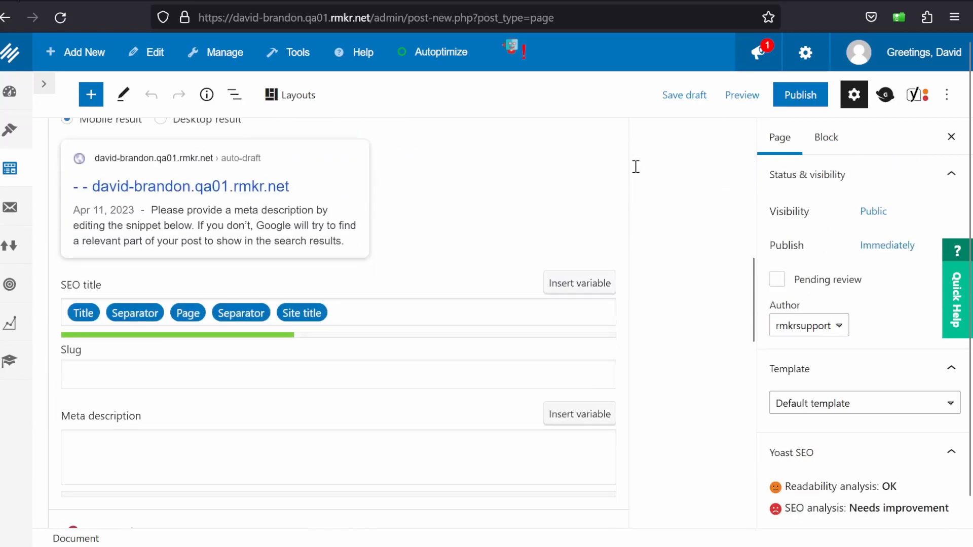
{"action": "scroll", "coordinate": [843, 370], "scroll_direction": "down", "scroll_amount": 5}
{"action": "scroll", "coordinate": [846, 370], "scroll_direction": "down", "scroll_amount": 4}
{"action": "scroll", "coordinate": [845, 369], "scroll_direction": "up", "scroll_amount": 8}
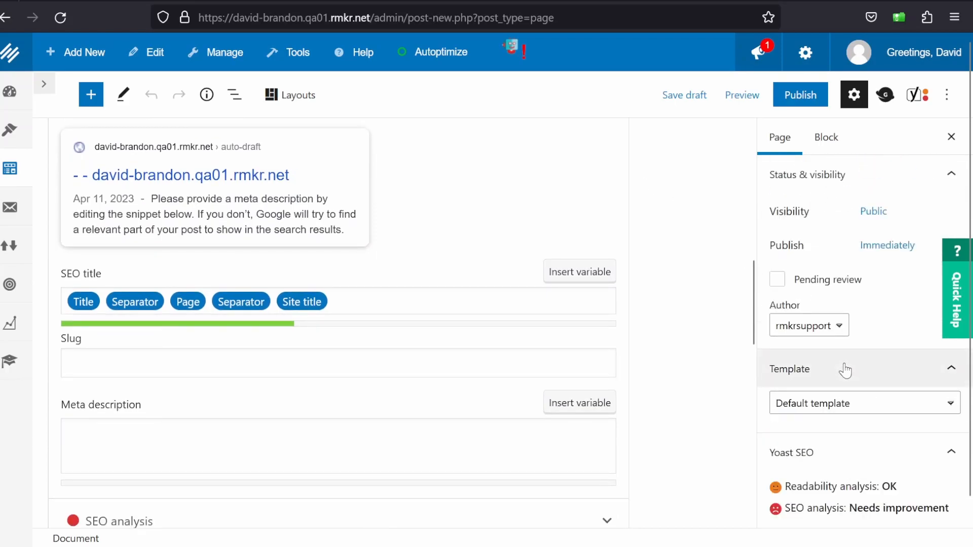
Set the page's template to FW Fullwidth No Header Footer.
{"action": "left_click", "coordinate": [823, 370]}
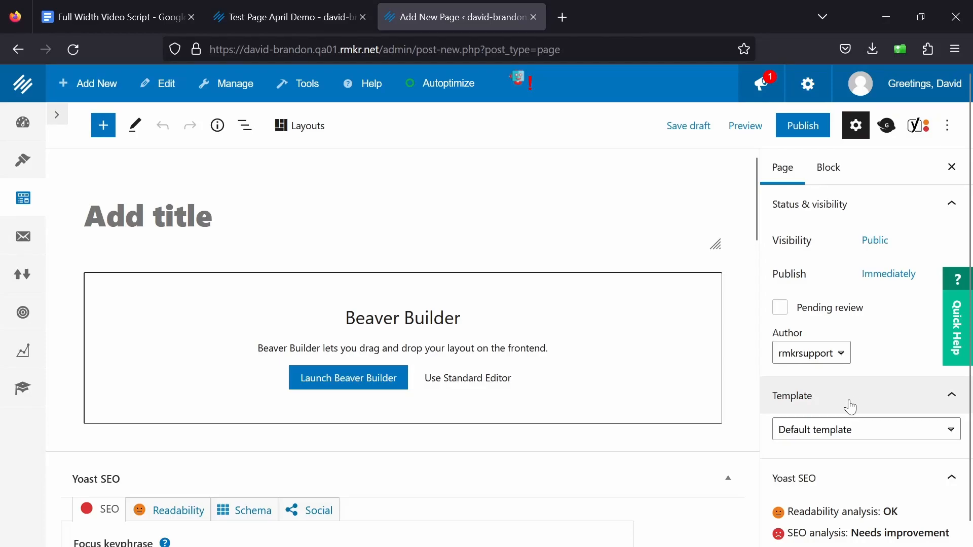
{"action": "left_click", "coordinate": [842, 430]}
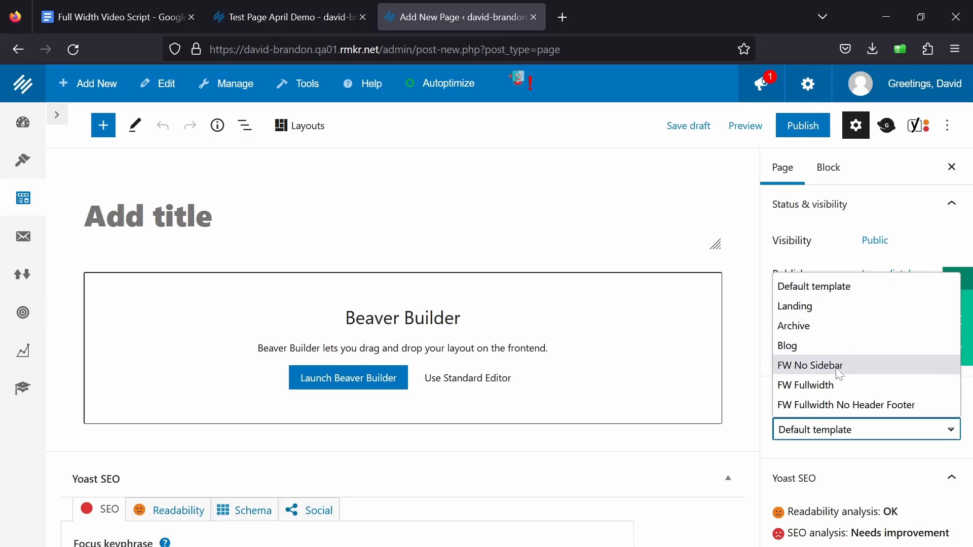
{"action": "left_click", "coordinate": [847, 405]}
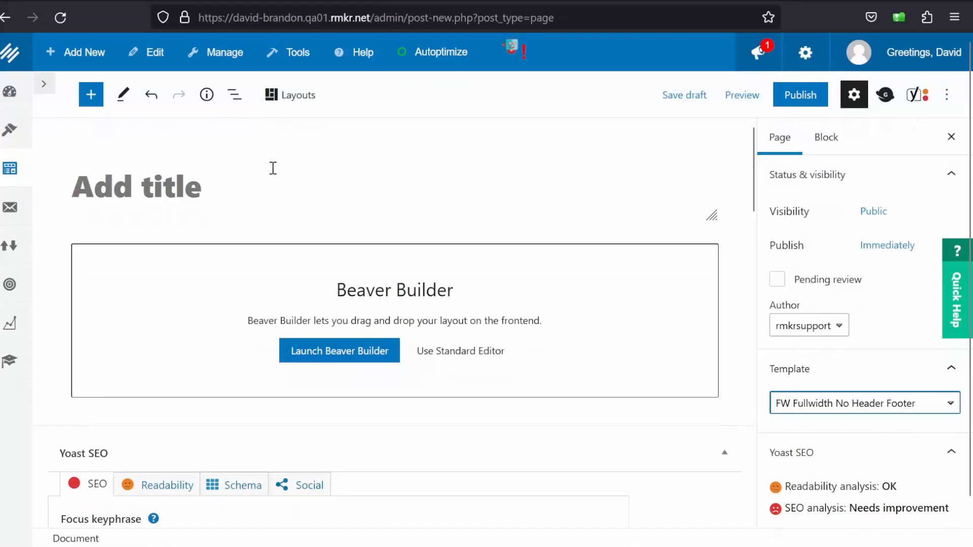
Title the page "Test Page April Demo" and publish it.
{"action": "left_click", "coordinate": [272, 169]}
{"action": "type", "text": "Test Page"}
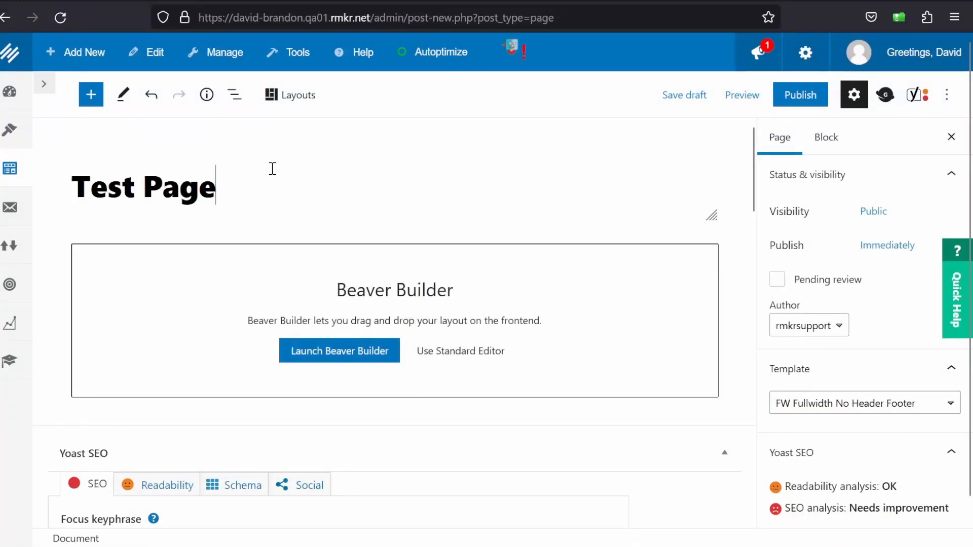
{"action": "type", "text": " APril"}
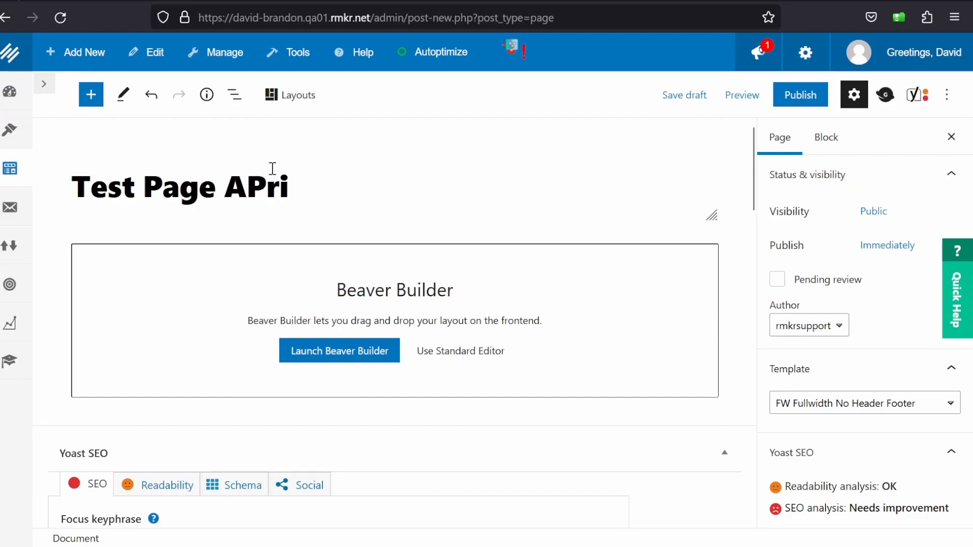
{"action": "key", "text": "BackSpace"}
{"action": "key", "text": "BackSpace"}
{"action": "key", "text": "BackSpace"}
{"action": "key", "text": "BackSpace"}
{"action": "type", "text": "pril Demo"}
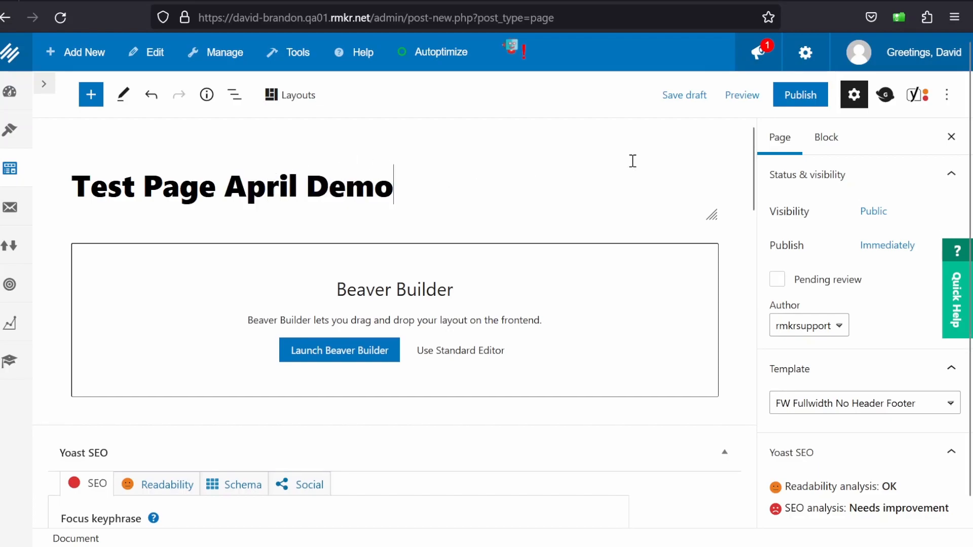
{"action": "left_click", "coordinate": [806, 103]}
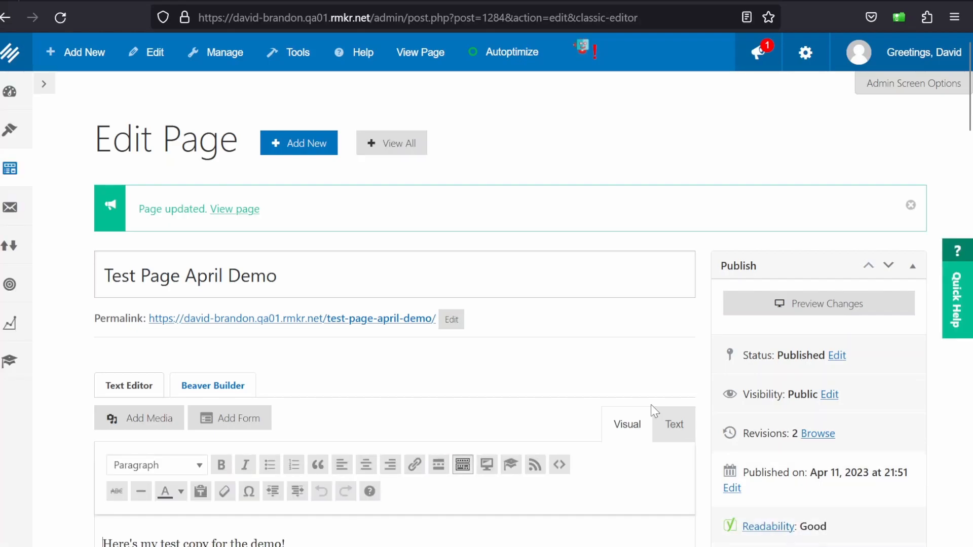
Open the page for editing in Beaver Builder and delete the existing text module with the test copy.
{"action": "left_click", "coordinate": [229, 239]}
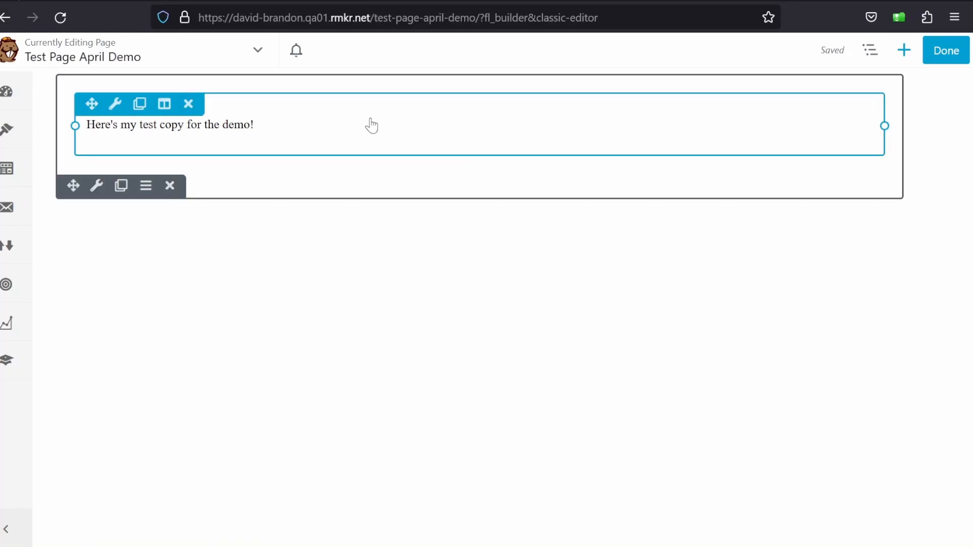
{"action": "left_click", "coordinate": [189, 104]}
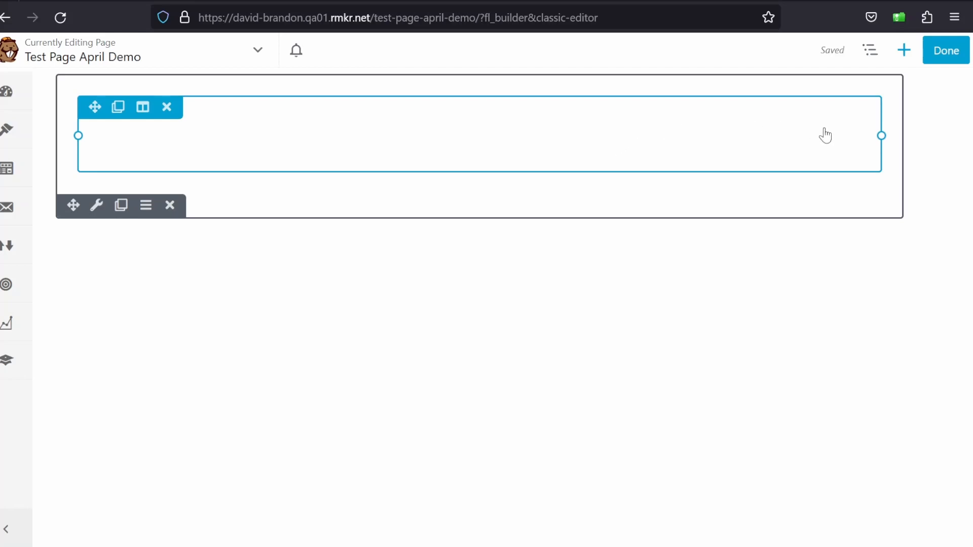
Browse the available standard modules, column row layouts and landing page templates.
{"action": "left_click", "coordinate": [904, 50]}
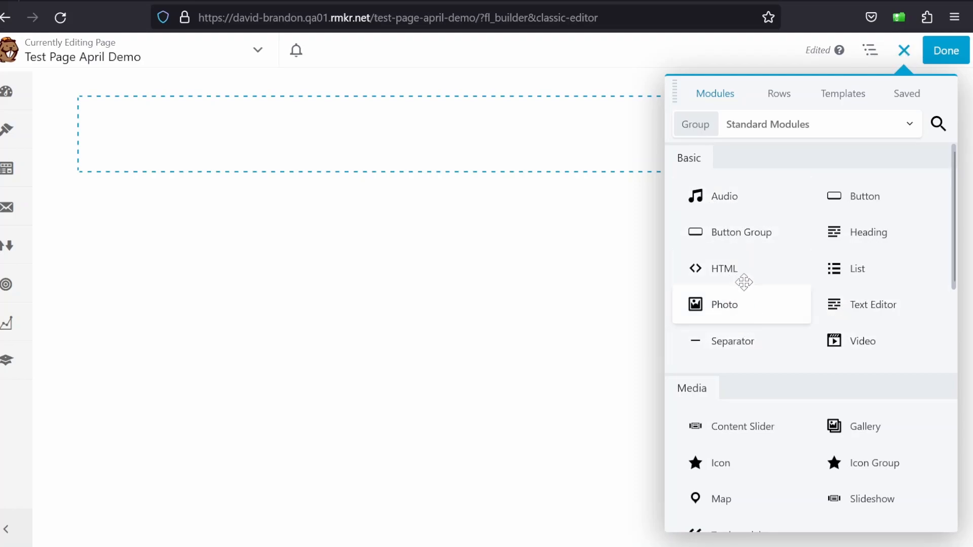
{"action": "left_click", "coordinate": [780, 95]}
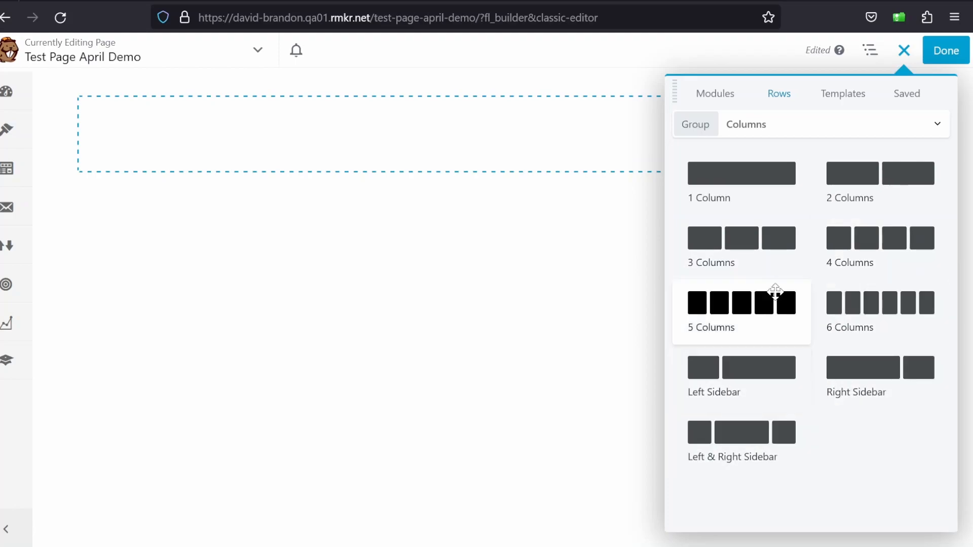
{"action": "left_click", "coordinate": [831, 95]}
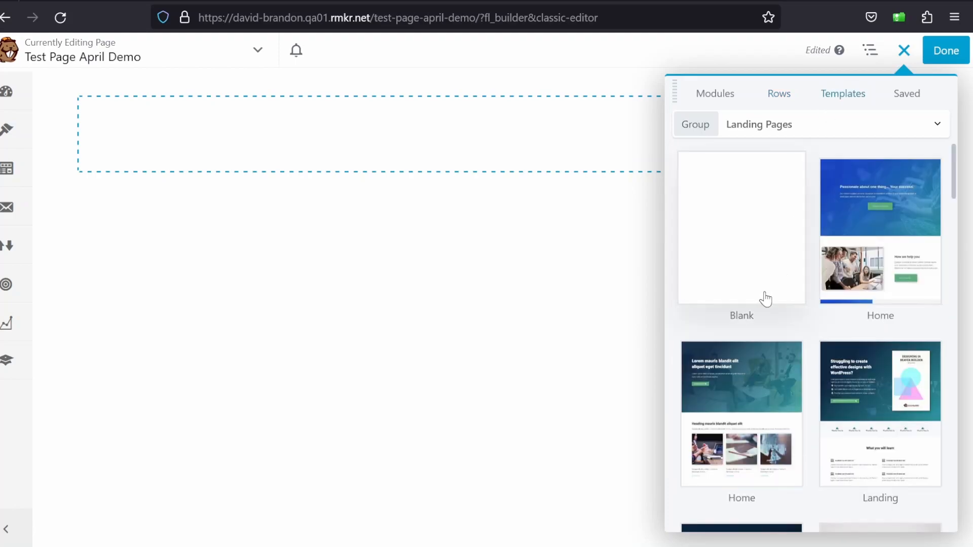
{"action": "scroll", "coordinate": [854, 260], "scroll_direction": "down", "scroll_amount": 8}
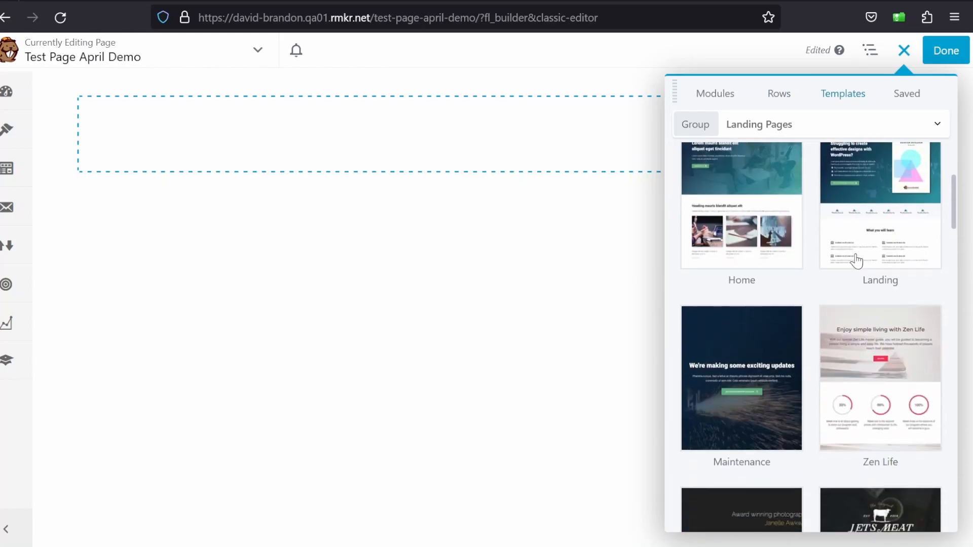
{"action": "scroll", "coordinate": [855, 261], "scroll_direction": "down", "scroll_amount": 9}
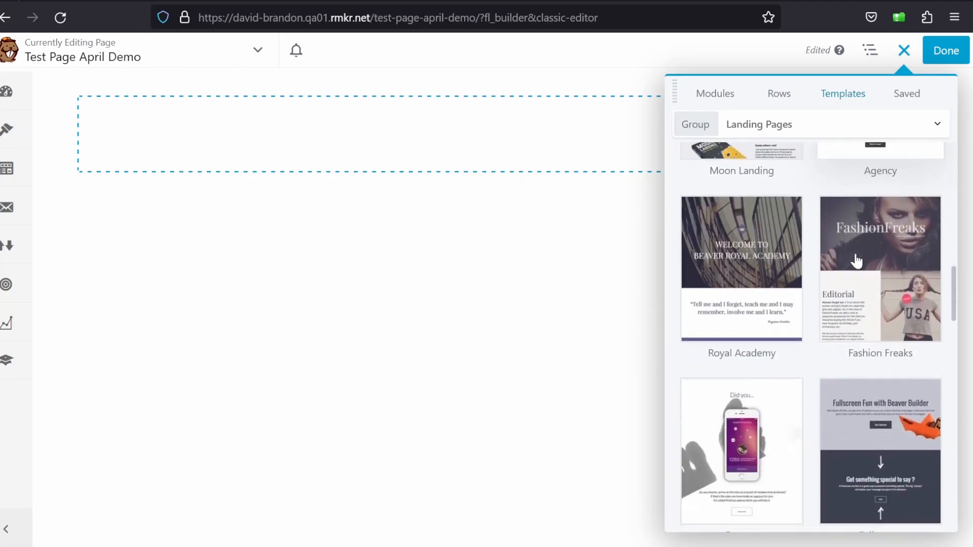
{"action": "scroll", "coordinate": [856, 260], "scroll_direction": "down", "scroll_amount": 7}
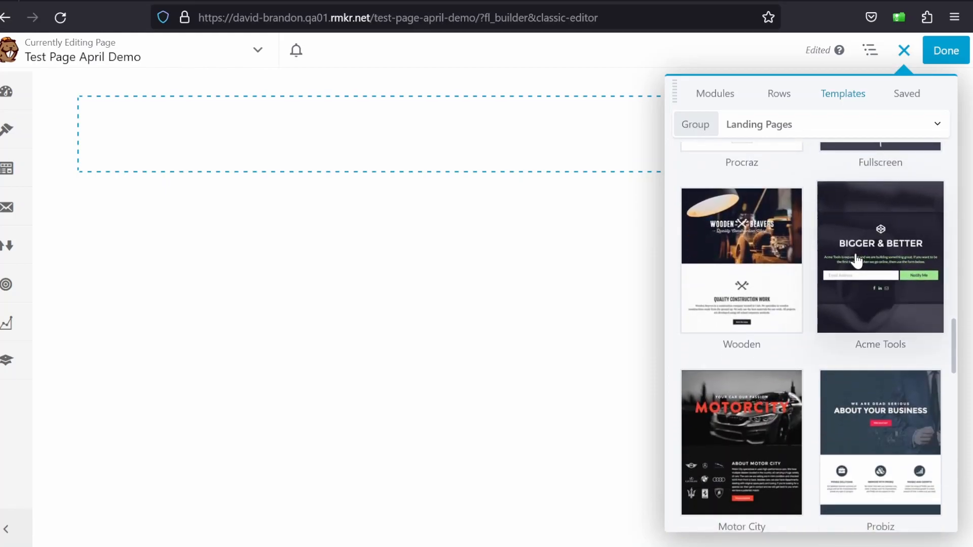
{"action": "scroll", "coordinate": [856, 260], "scroll_direction": "up", "scroll_amount": 20}
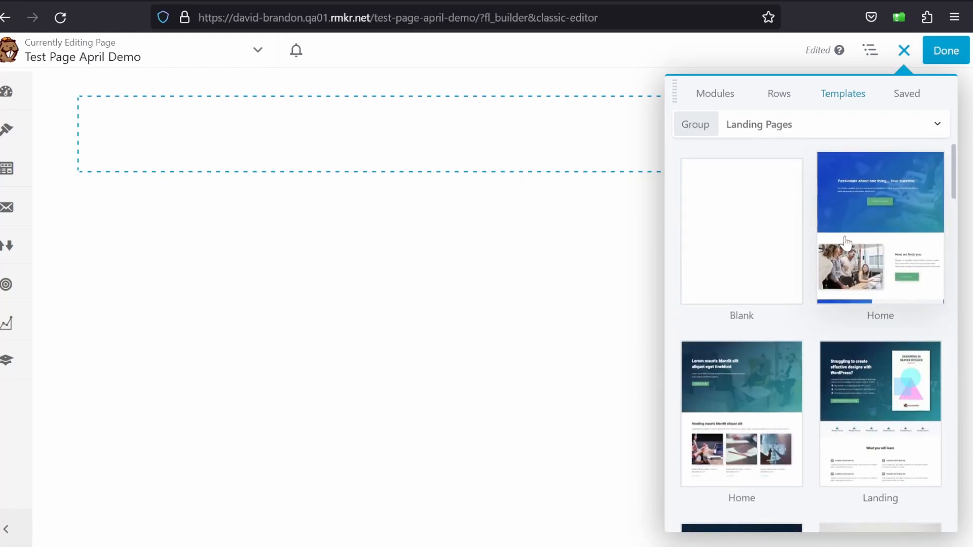
Add three 1 Column layouts to the existing row on the page.
{"action": "left_click", "coordinate": [779, 93]}
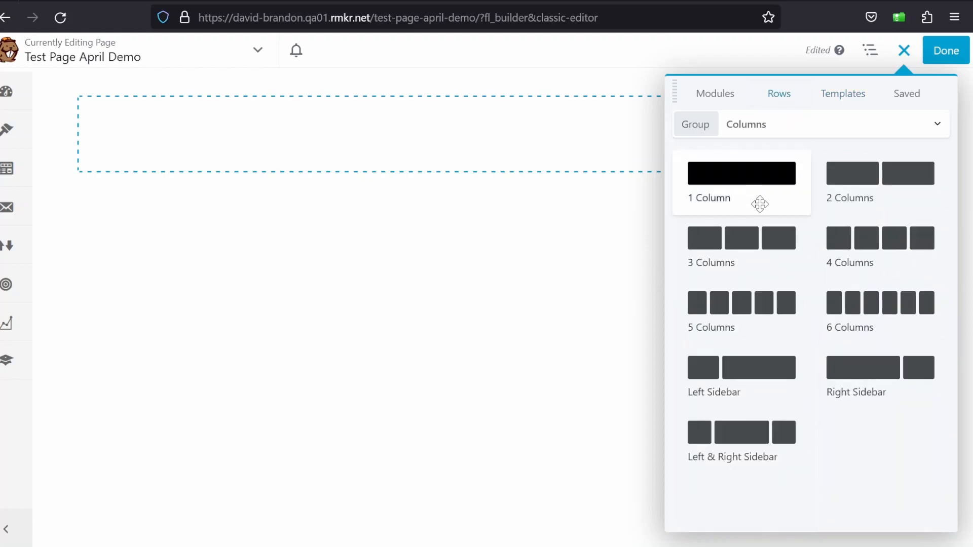
{"action": "left_click_drag", "start_coordinate": [756, 178], "coordinate": [385, 129]}
{"action": "left_click_drag", "start_coordinate": [755, 185], "coordinate": [425, 212]}
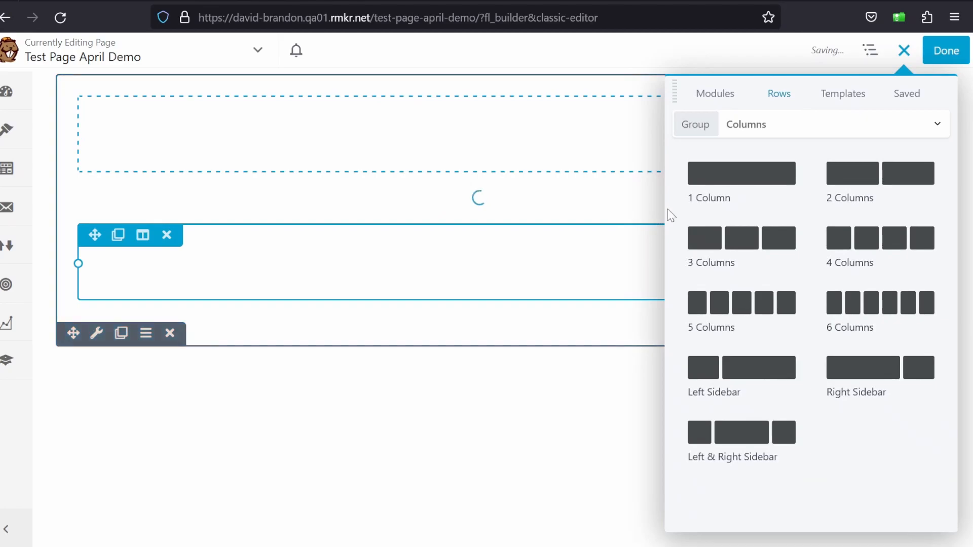
{"action": "left_click_drag", "start_coordinate": [761, 183], "coordinate": [576, 213]}
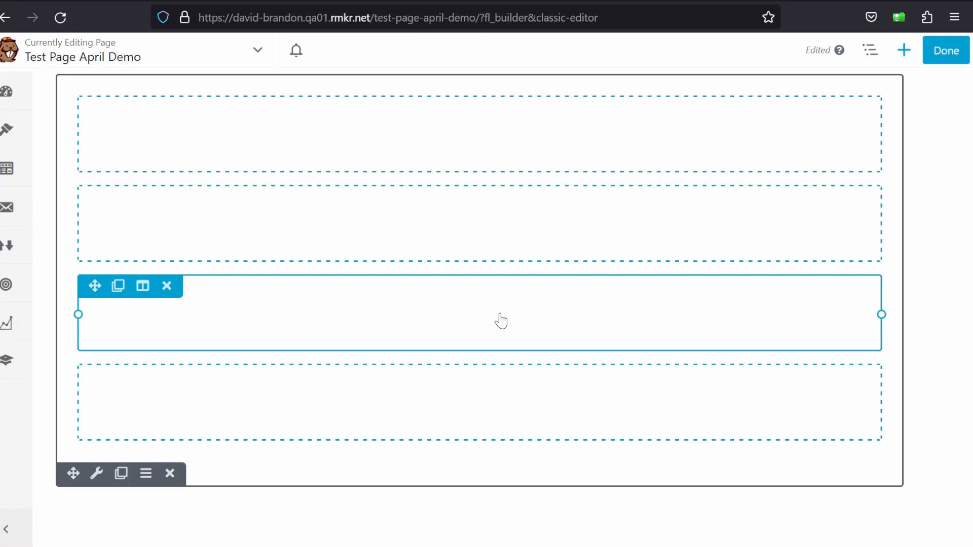
Set both the width and the content width of the row holding the four columns to Full Width.
{"action": "left_click", "coordinate": [97, 474]}
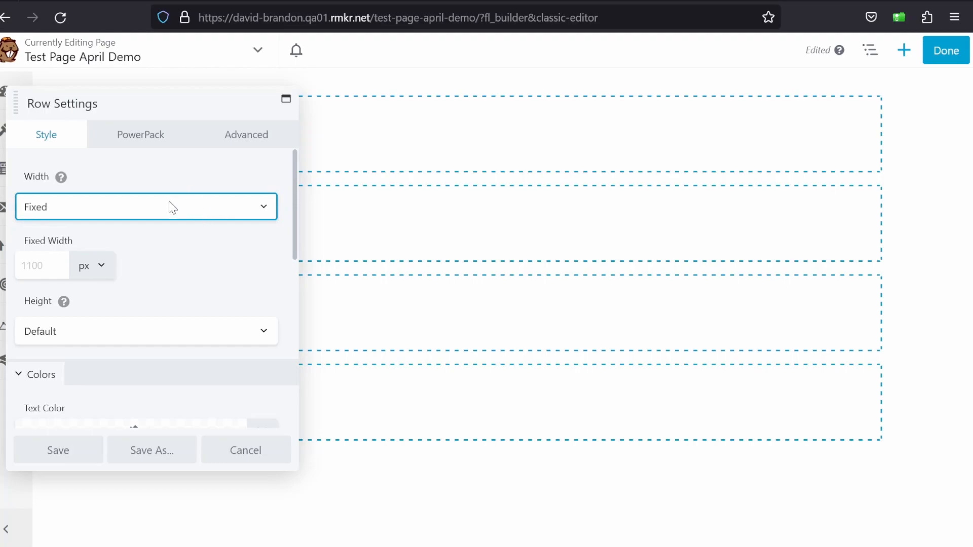
{"action": "left_click", "coordinate": [154, 256]}
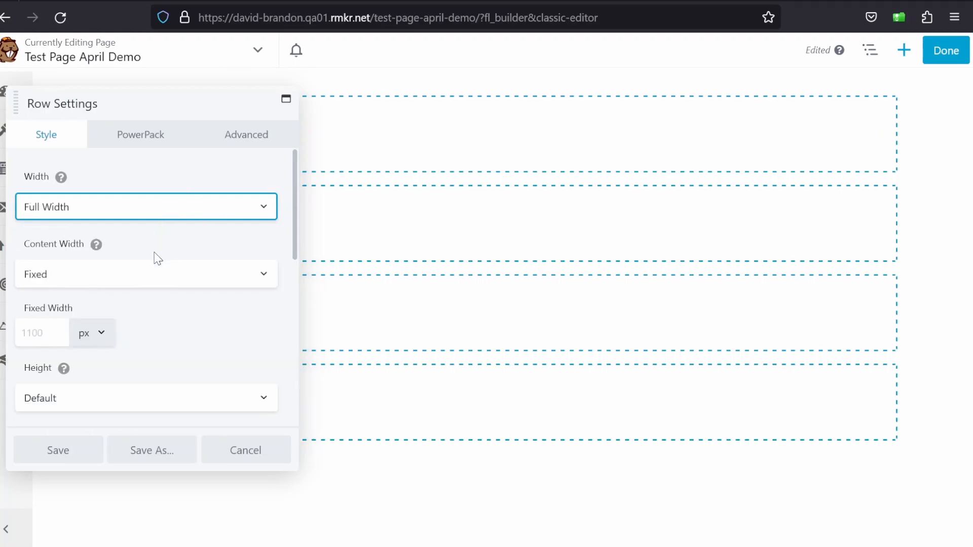
{"action": "left_click", "coordinate": [175, 277]}
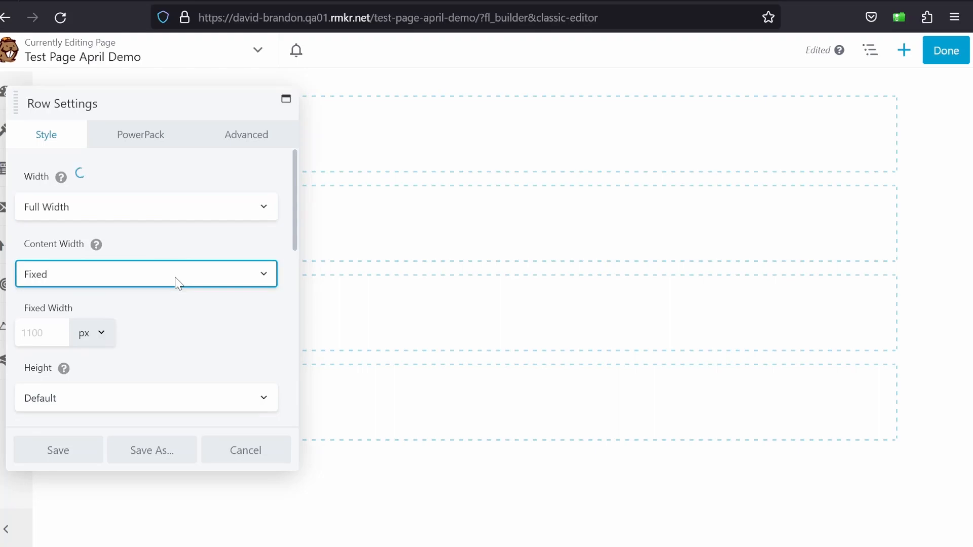
{"action": "left_click", "coordinate": [162, 317]}
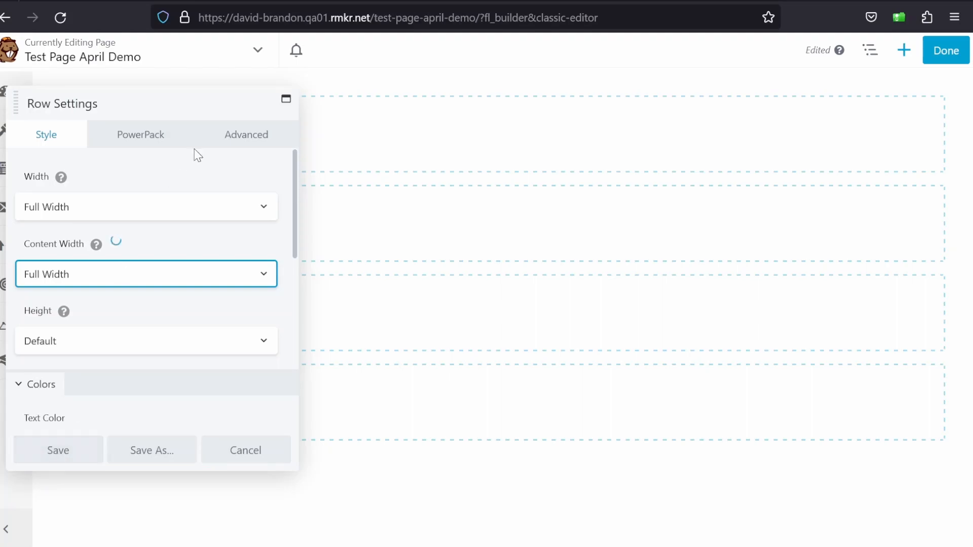
Set the row's top padding to 0 px and save the row settings.
{"action": "left_click", "coordinate": [241, 137]}
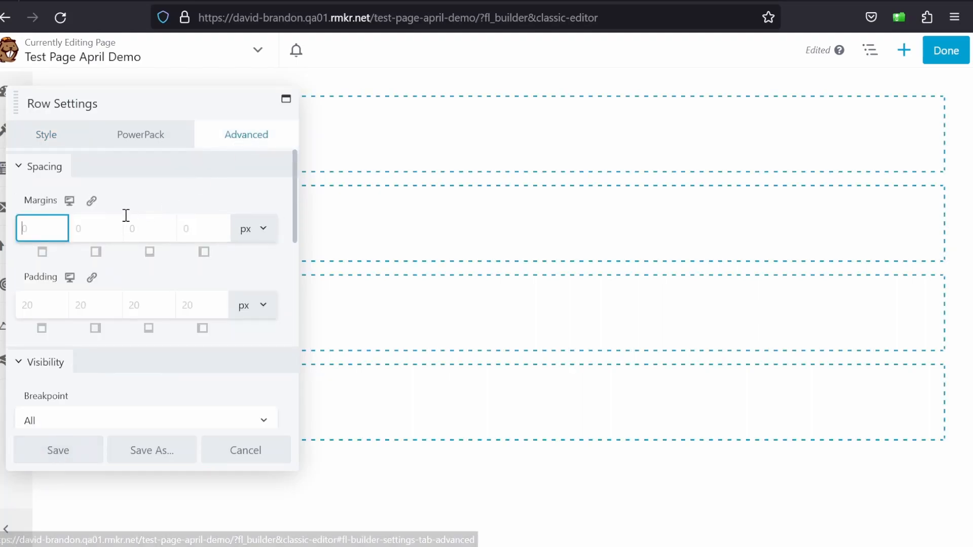
{"action": "left_click", "coordinate": [52, 305]}
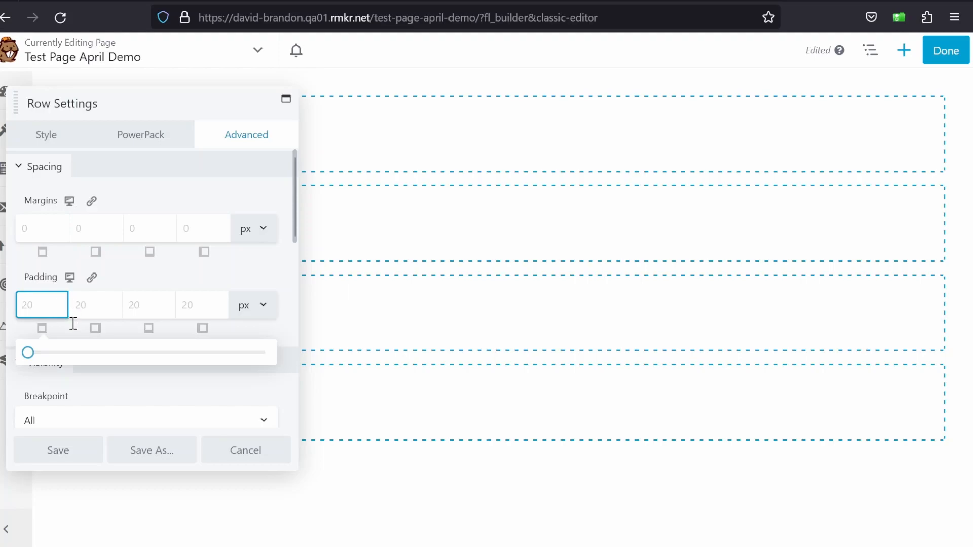
{"action": "mouse_move", "coordinate": [28, 353]}
{"action": "left_mouse_down"}
{"action": "mouse_move", "coordinate": [135, 361]}
{"action": "mouse_move", "coordinate": [23, 360]}
{"action": "left_mouse_up"}
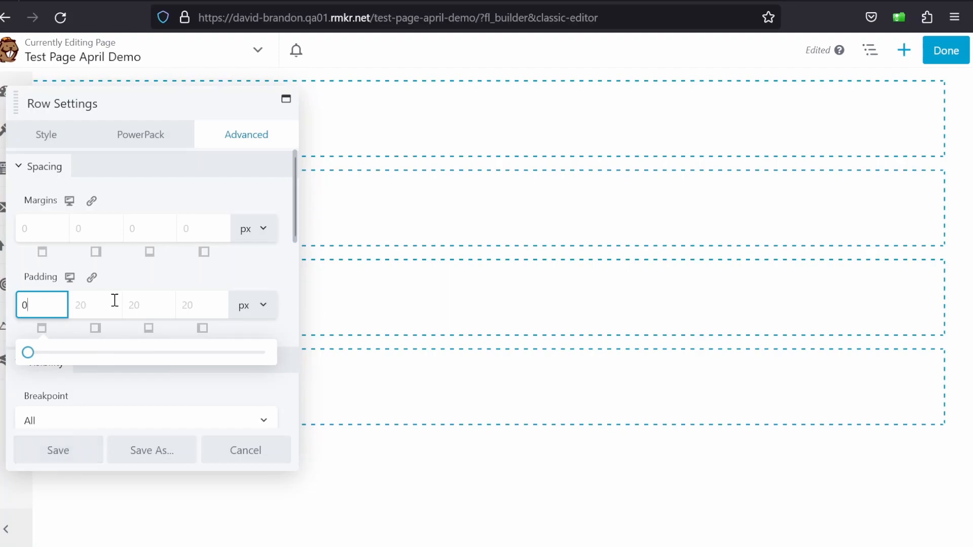
{"action": "left_click", "coordinate": [210, 387]}
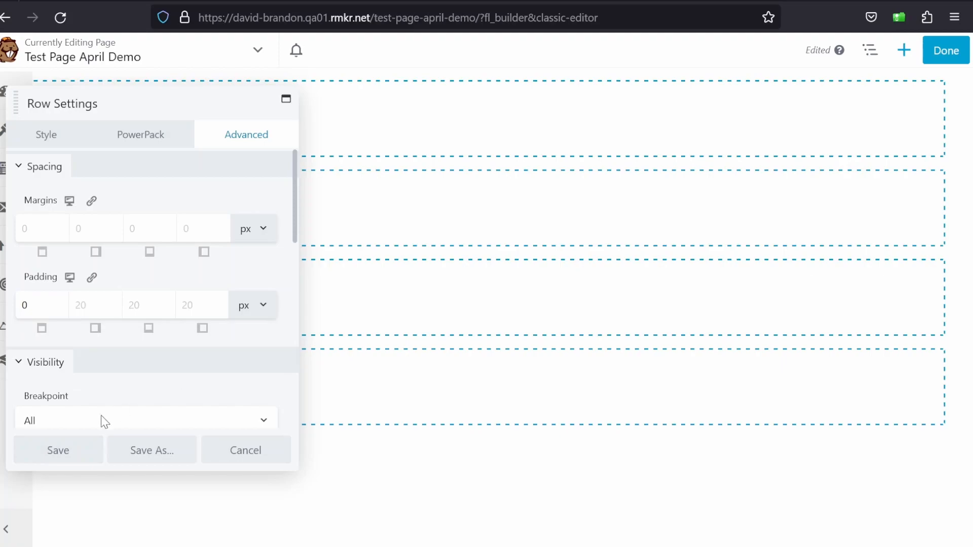
{"action": "left_click", "coordinate": [44, 452]}
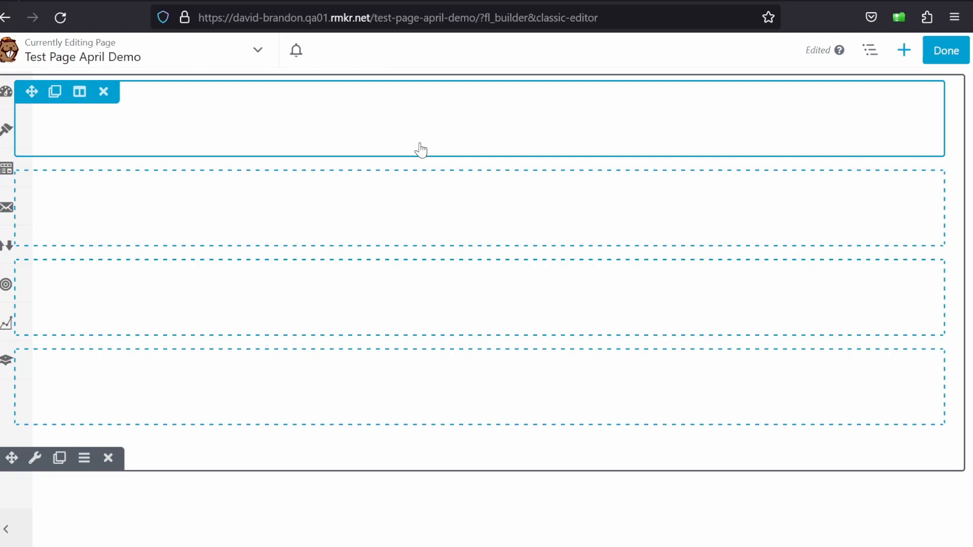
Apply the Landing template with the e-book cover from the Landing Pages group, replacing the existing layout.
{"action": "key", "text": "j"}
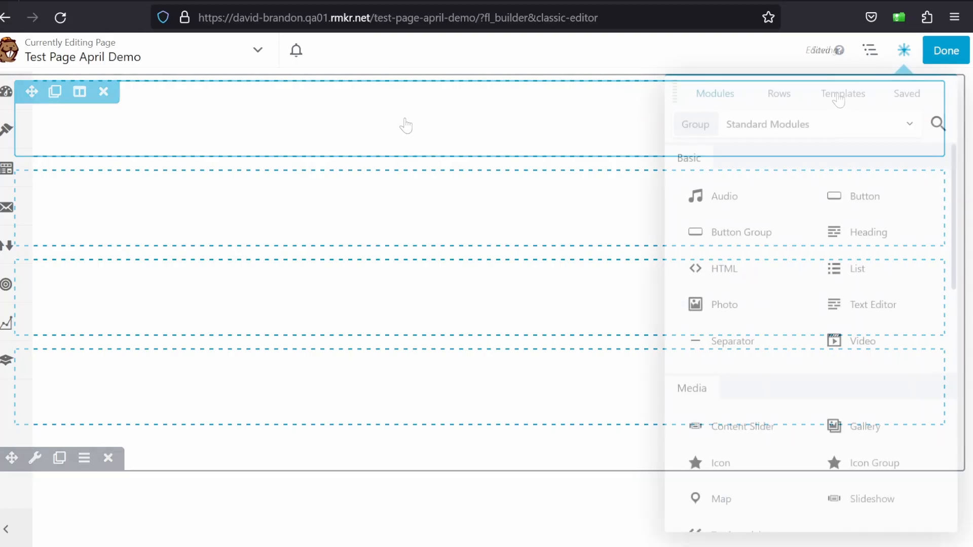
{"action": "left_click", "coordinate": [842, 94]}
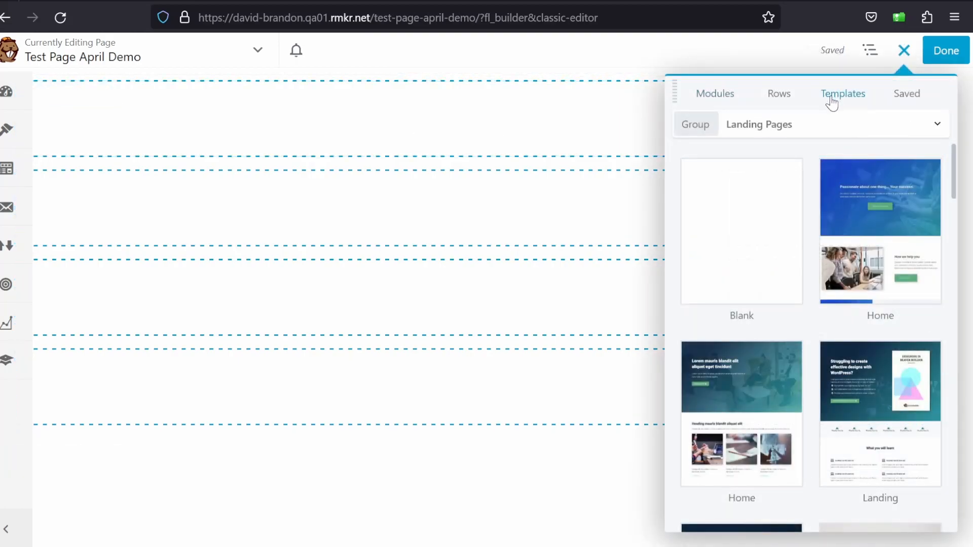
{"action": "left_click", "coordinate": [868, 463]}
{"action": "left_click", "coordinate": [504, 283]}
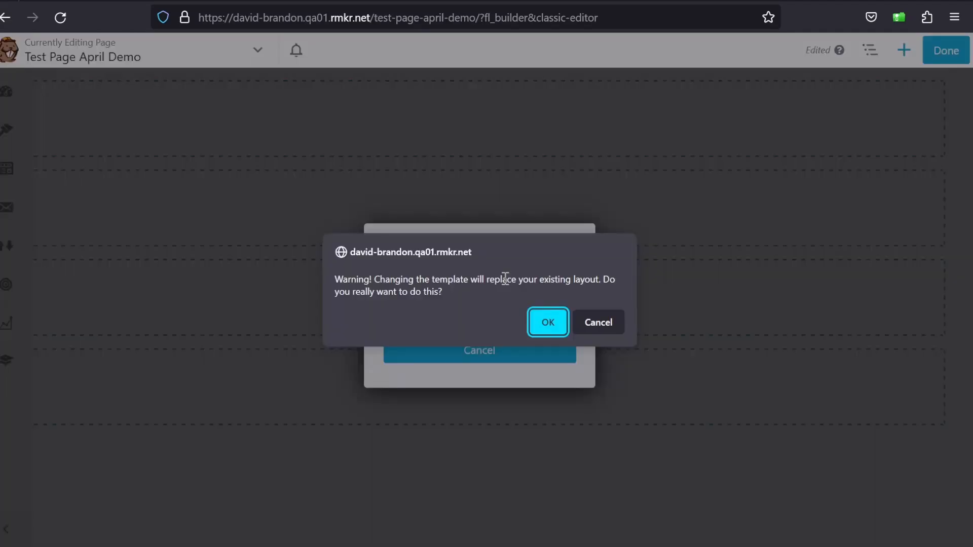
{"action": "left_click", "coordinate": [530, 324]}
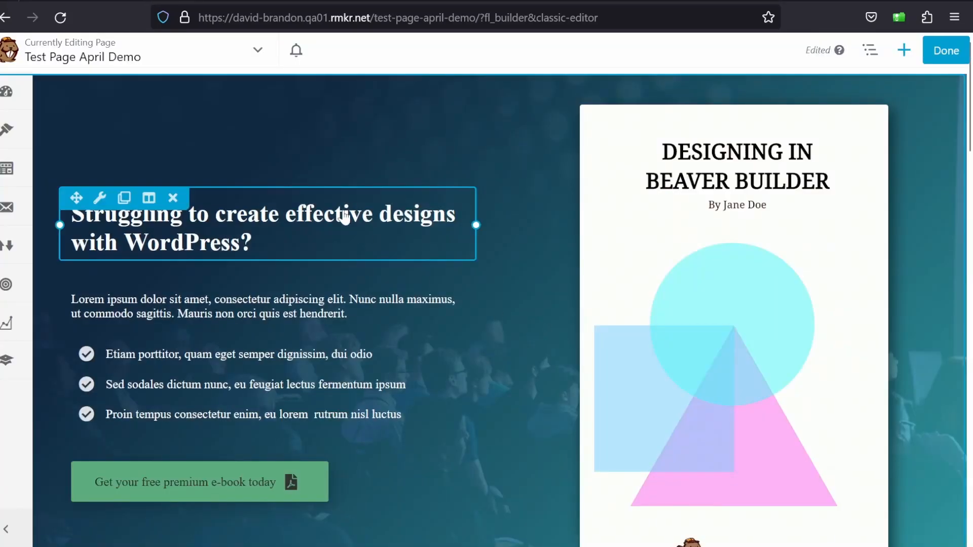
Set the content width of the template's hero row to Full Width and save the row settings.
{"action": "scroll", "coordinate": [383, 101], "scroll_direction": "down", "scroll_amount": 2}
{"action": "scroll", "coordinate": [384, 101], "scroll_direction": "up", "scroll_amount": 2}
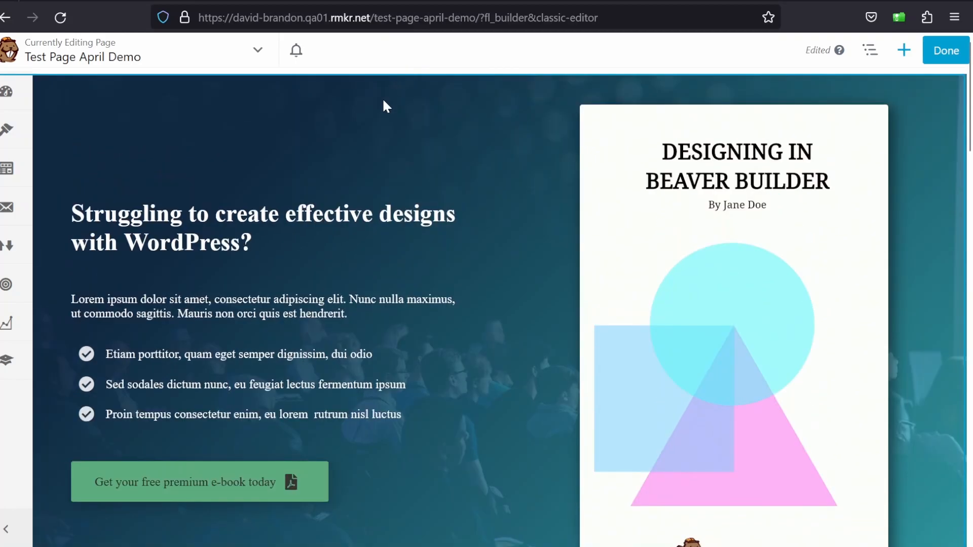
{"action": "scroll", "coordinate": [283, 97], "scroll_direction": "down", "scroll_amount": 6}
{"action": "scroll", "coordinate": [290, 103], "scroll_direction": "up", "scroll_amount": 1}
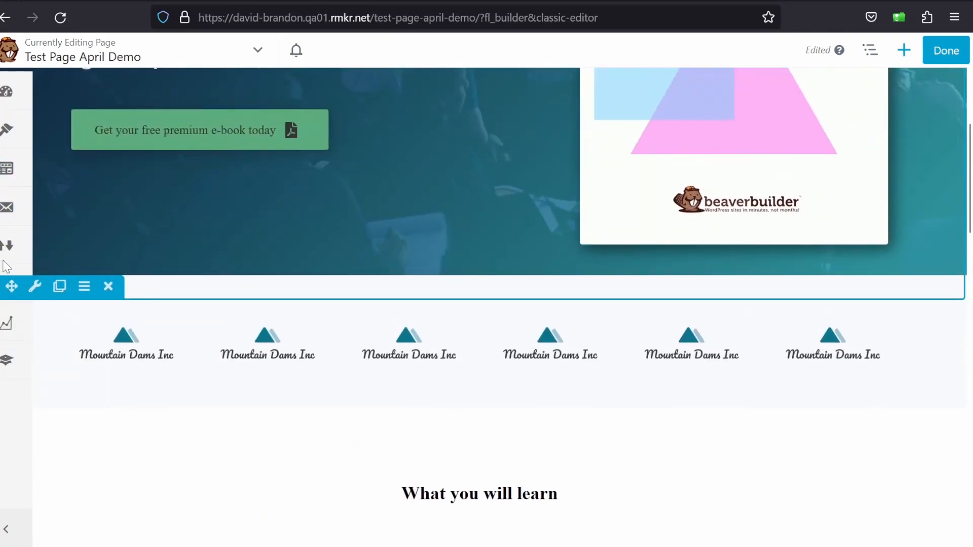
{"action": "left_click", "coordinate": [46, 291]}
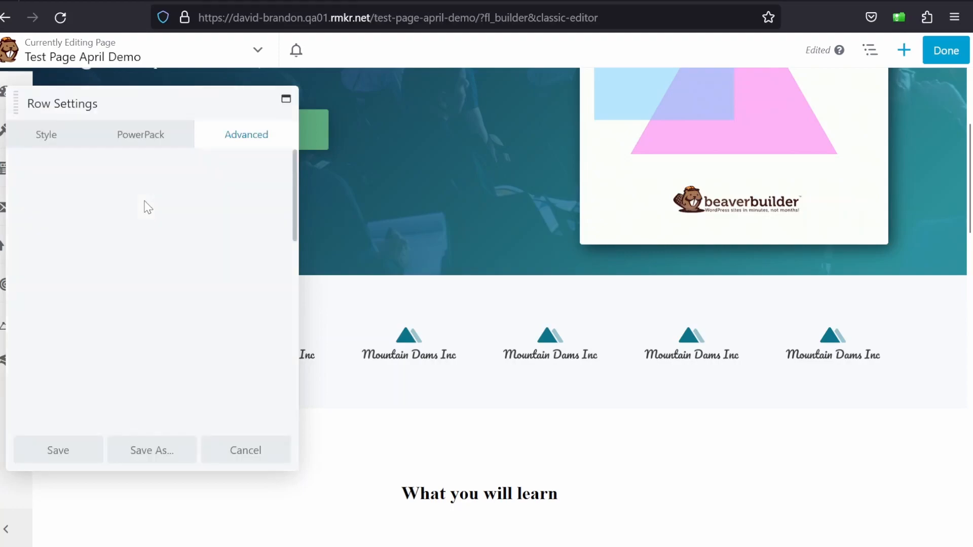
{"action": "left_click", "coordinate": [56, 138]}
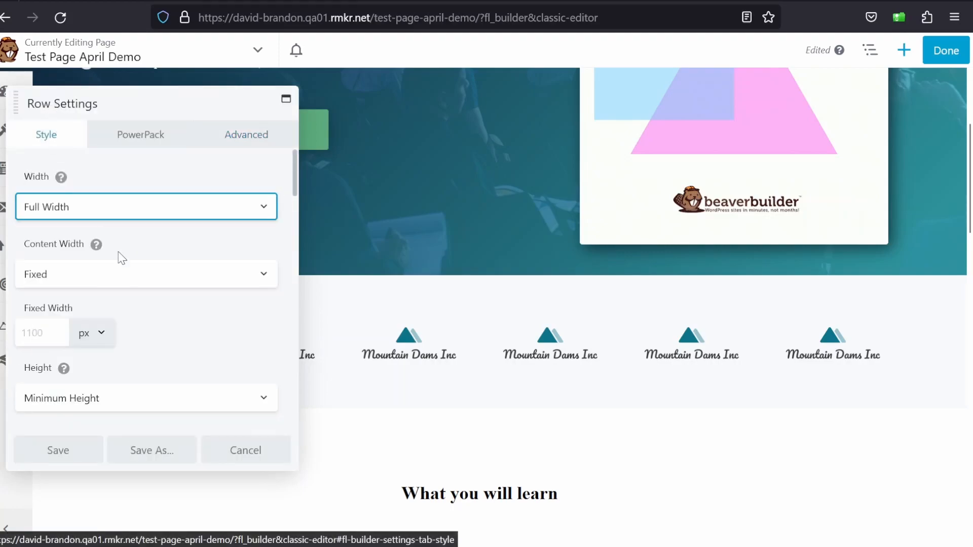
{"action": "left_click", "coordinate": [132, 327]}
{"action": "left_click", "coordinate": [50, 450]}
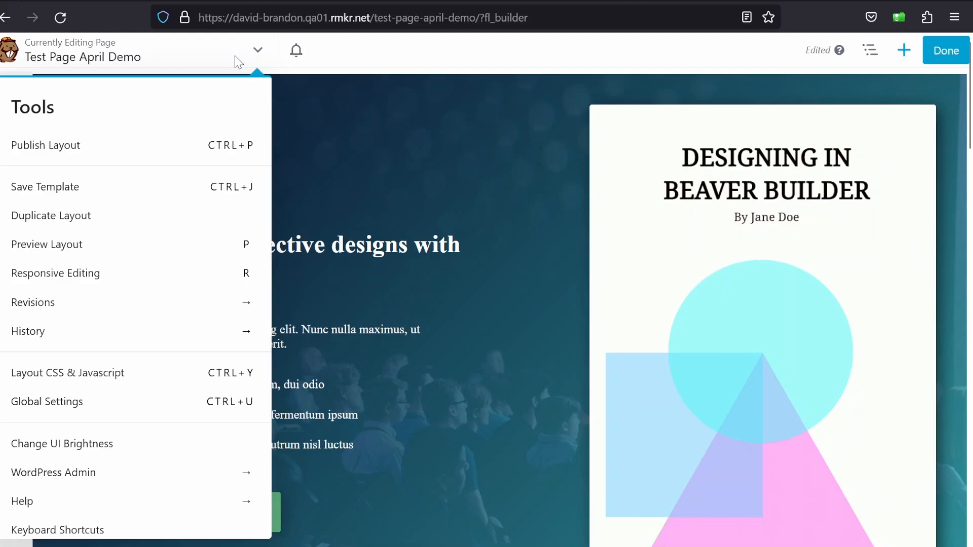
Preview the page layout at the small, medium and large device sizes.
{"action": "left_click", "coordinate": [108, 250]}
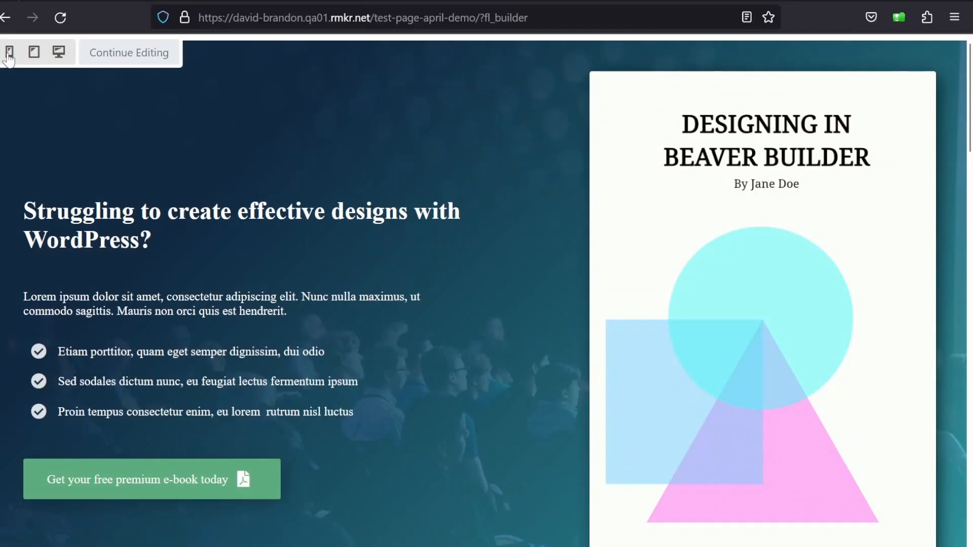
{"action": "left_click", "coordinate": [9, 52]}
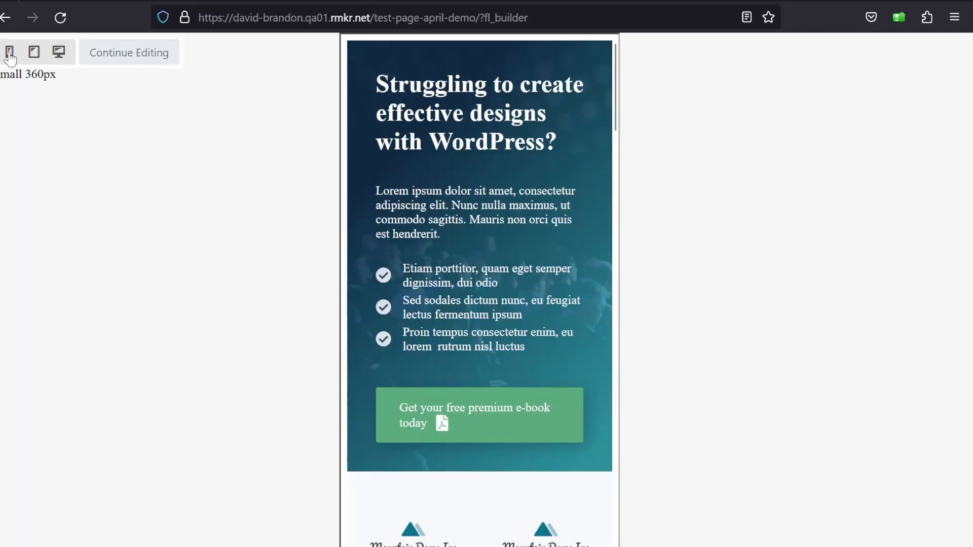
{"action": "left_click", "coordinate": [34, 53]}
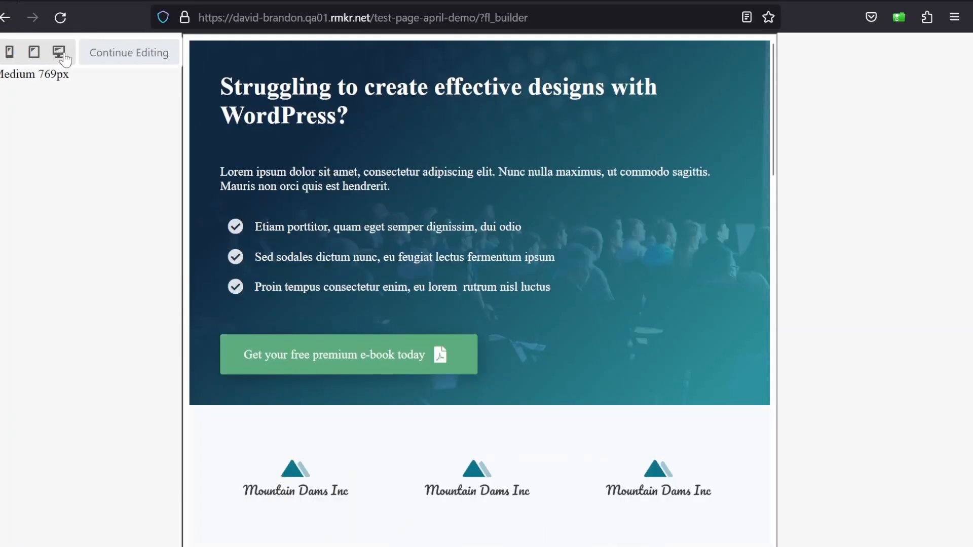
{"action": "left_click", "coordinate": [59, 52]}
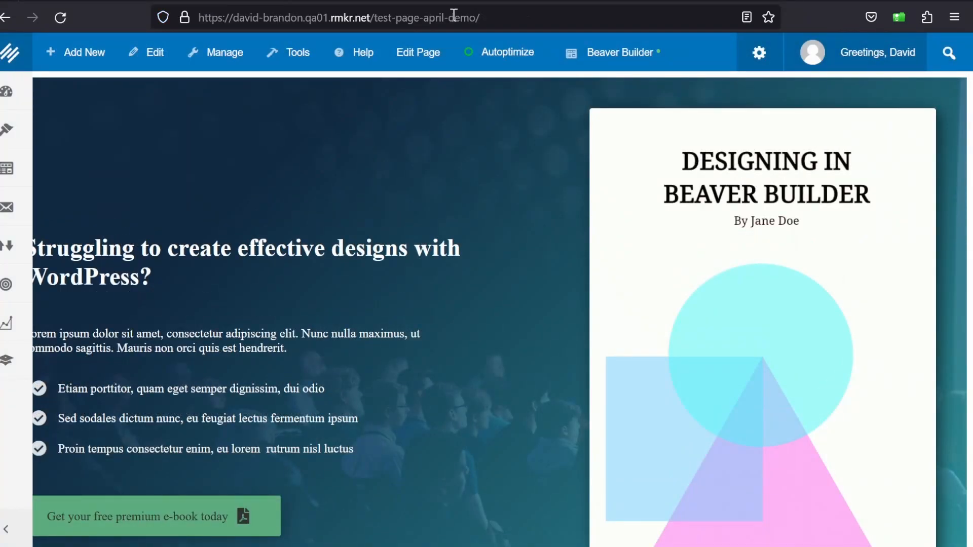
Inspect the live page in the browser's responsive design mode and widen the simulated viewport to 540 px.
{"action": "key", "text": "F12"}
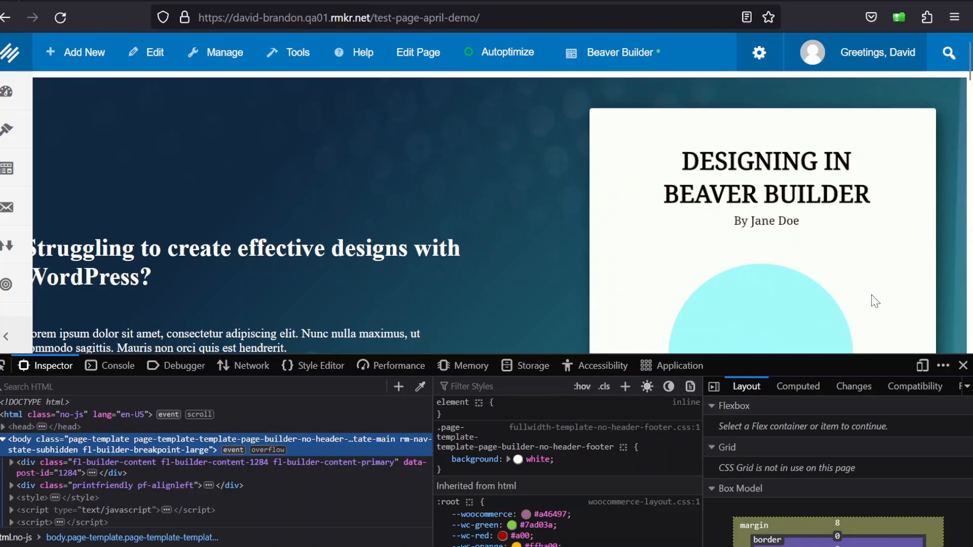
{"action": "left_click", "coordinate": [921, 364]}
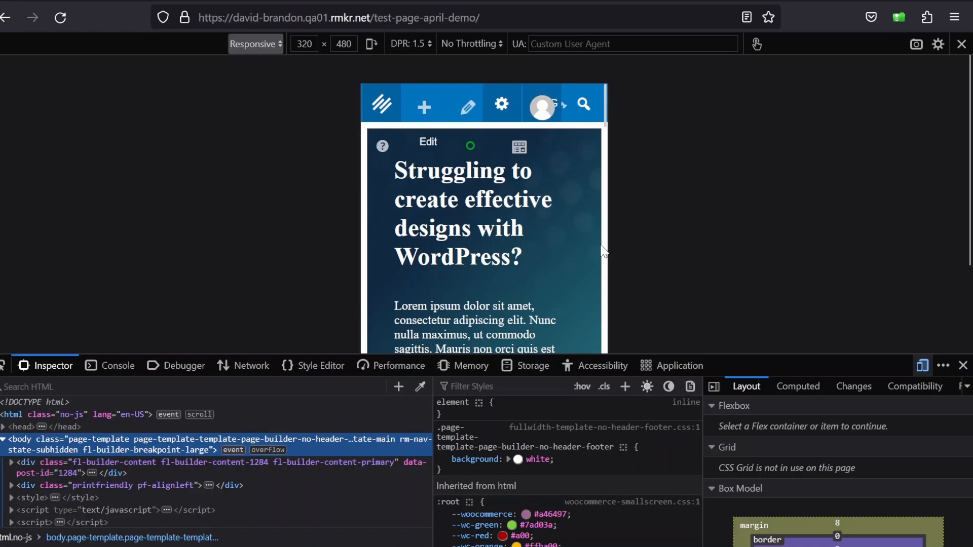
{"action": "left_click_drag", "start_coordinate": [608, 246], "coordinate": [693, 259]}
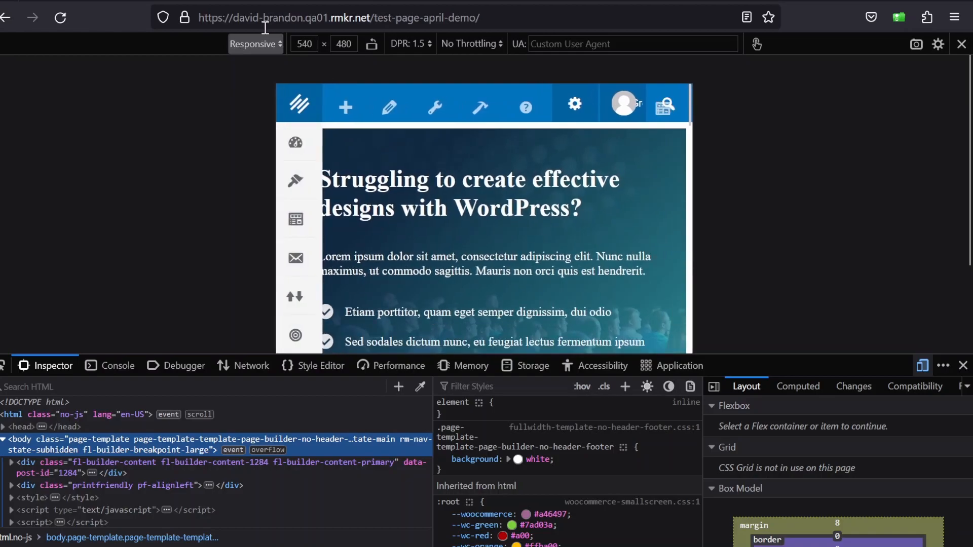
{"action": "left_click", "coordinate": [306, 44]}
{"action": "key", "text": "Tab"}
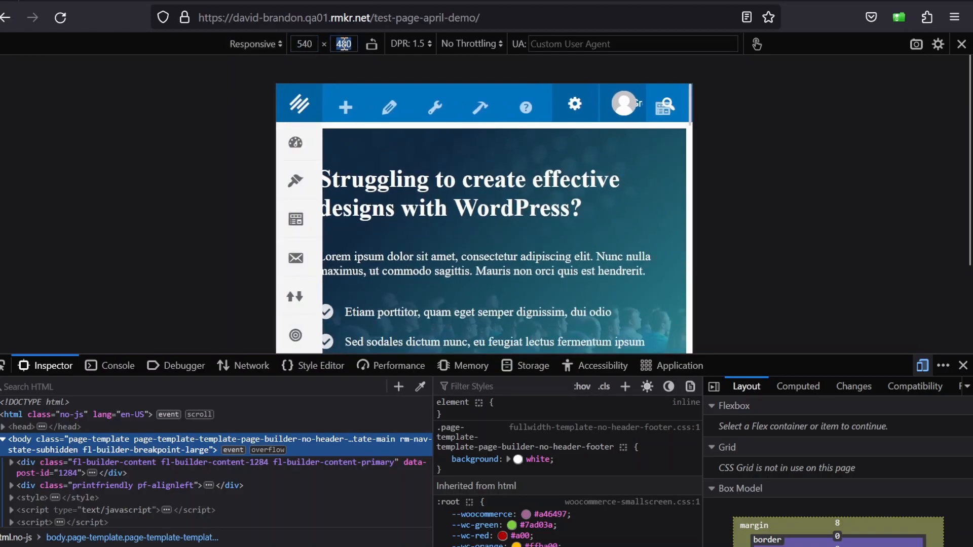